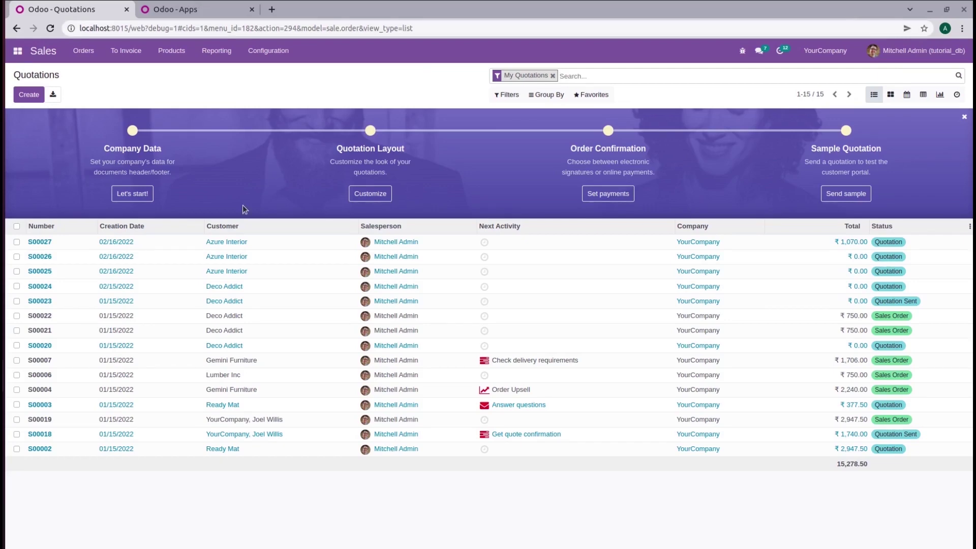
- Open quotation S00027 for Azure Interior from the Quotations list
click(174, 243)
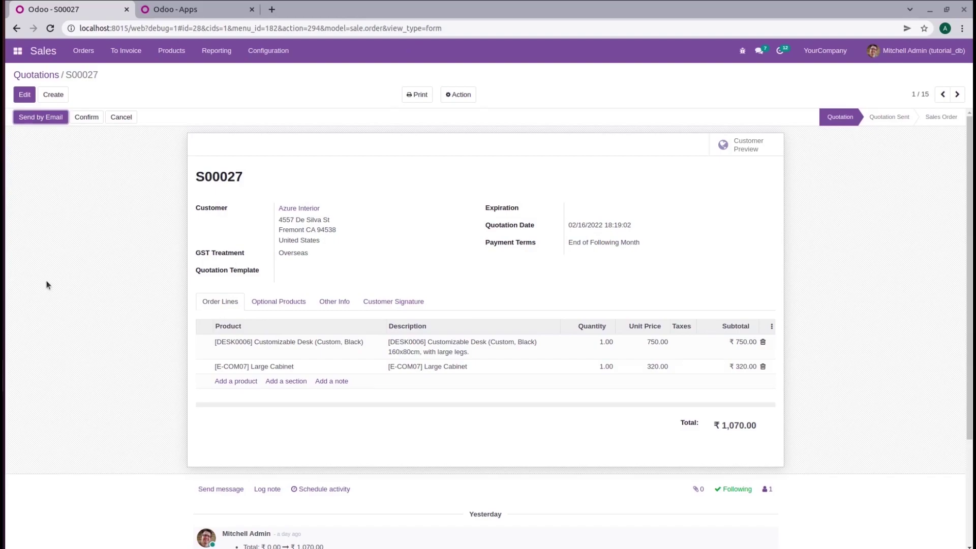
- Uncomment the short_note Char field in sale_order.py, then switch back to the Odoo quotation
key(alt+Tab)
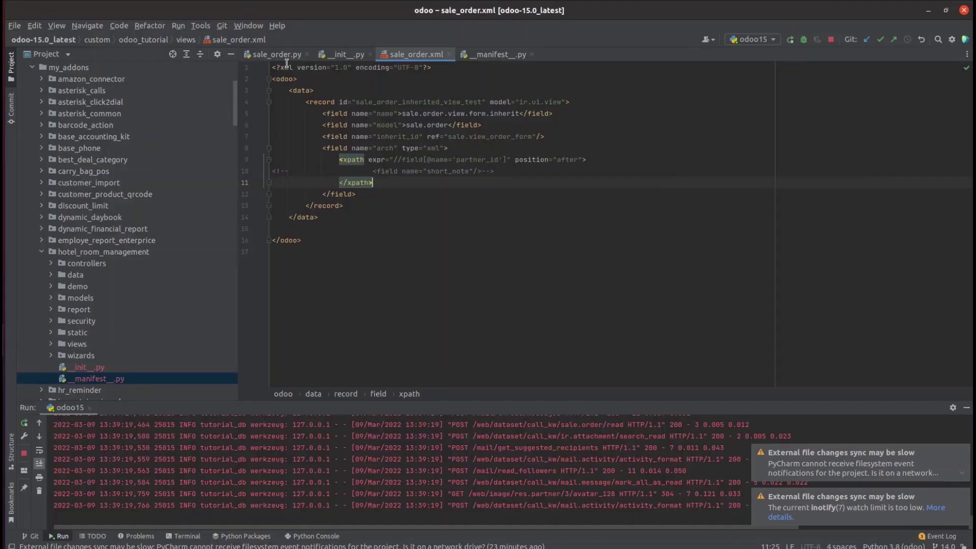
click(284, 59)
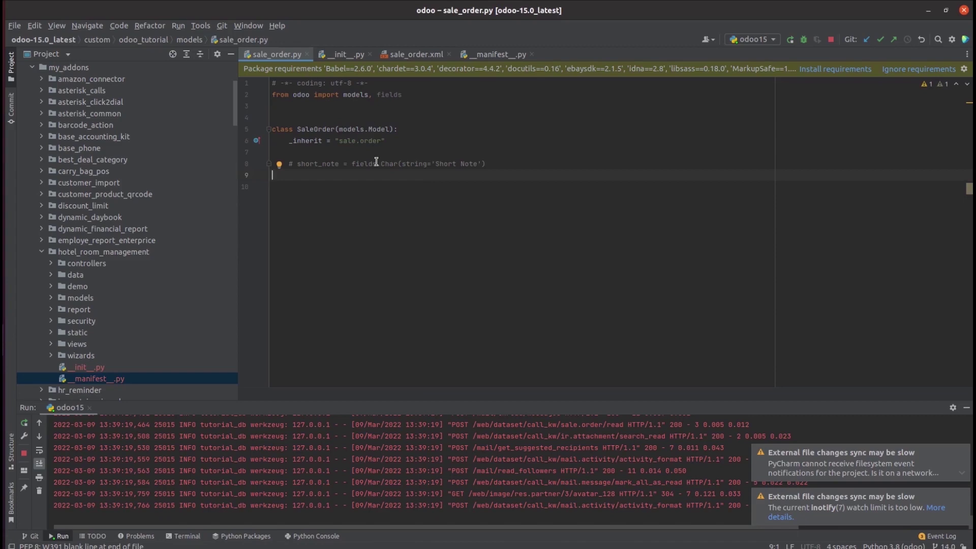
click(335, 164)
key(ctrl+slash)
key(alt+Tab)
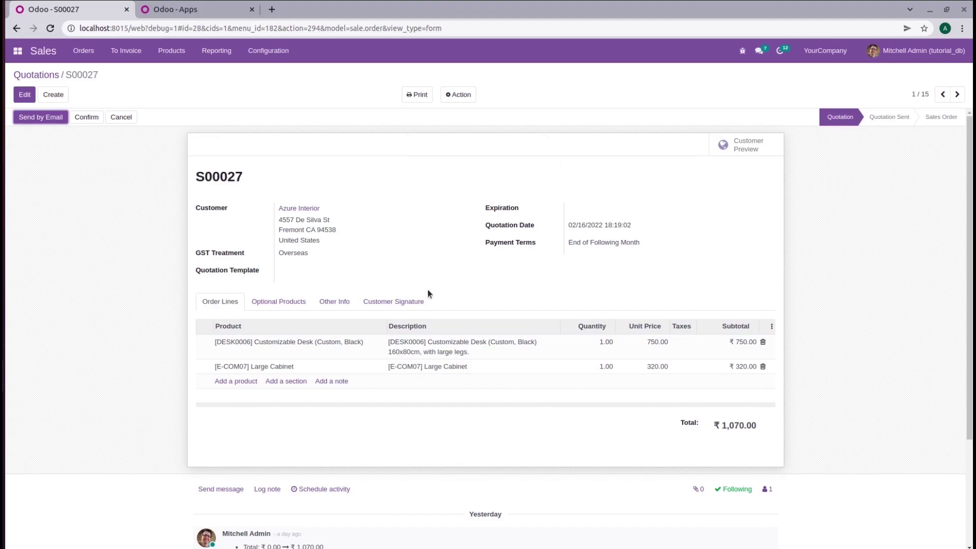
click(742, 51)
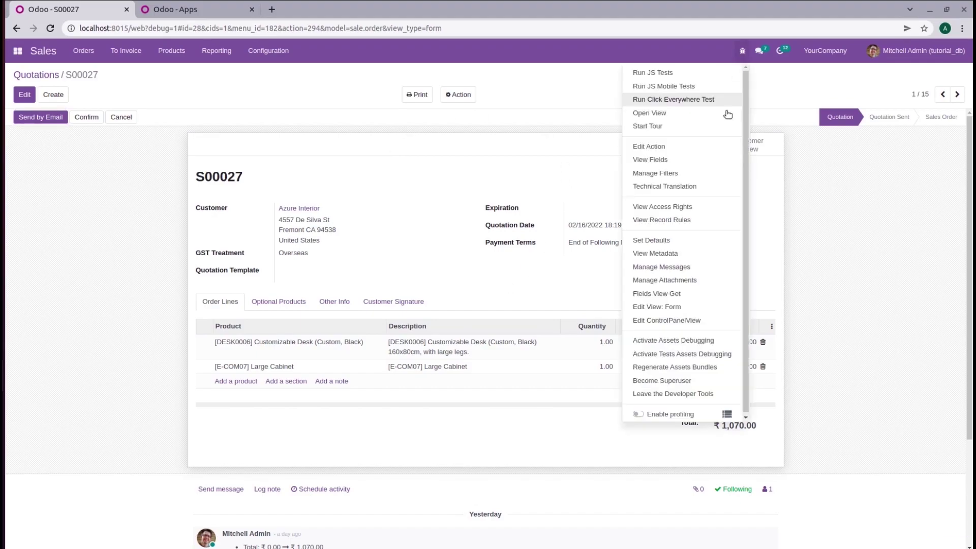
click(680, 308)
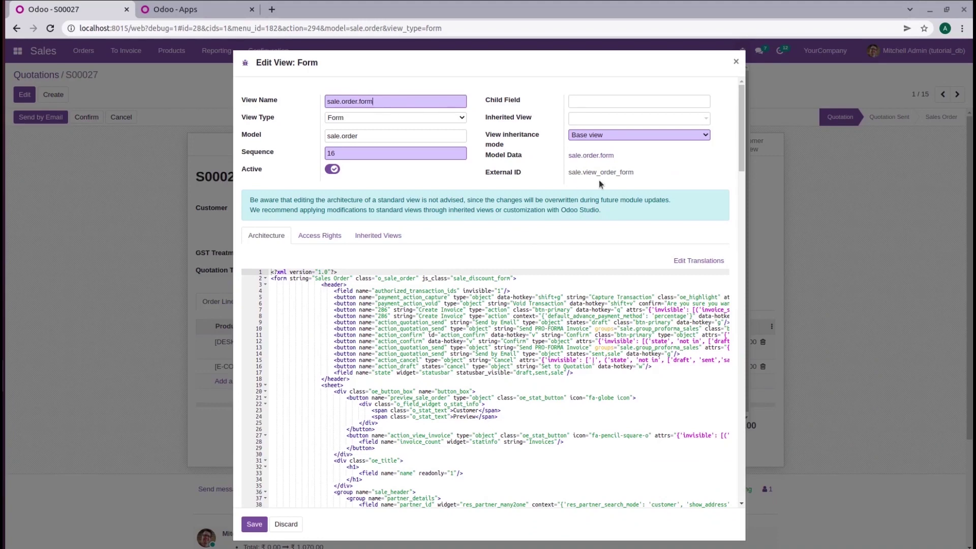
click(735, 64)
click(531, 176)
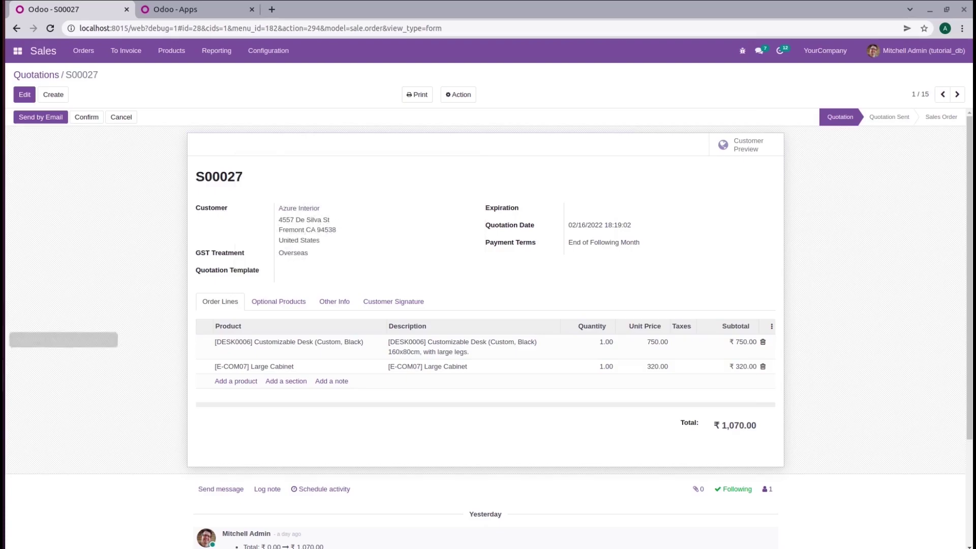
click(26, 339)
click(414, 58)
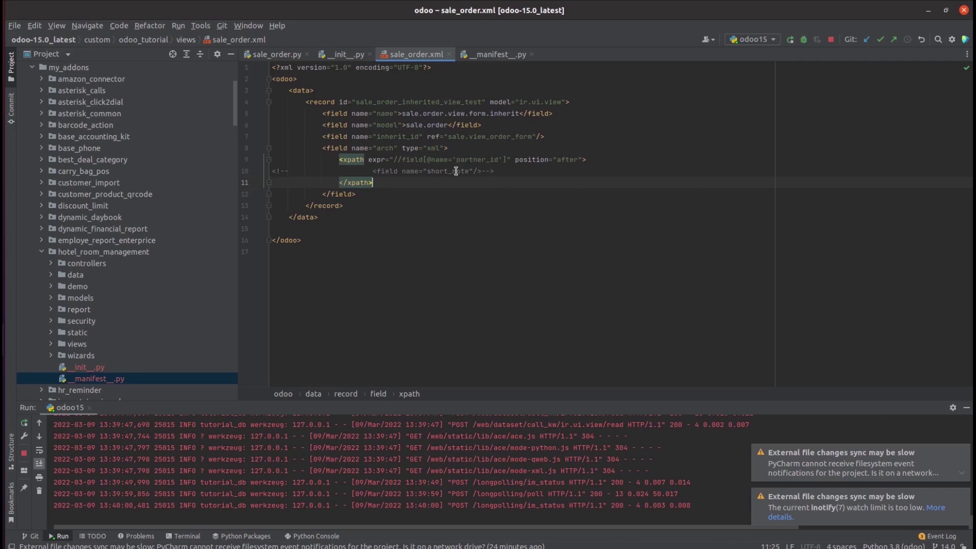
- Uncomment the short_note field line in sale_order.xml and rerun the Odoo server
key(Up)
key(ctrl+slash)
click(790, 39)
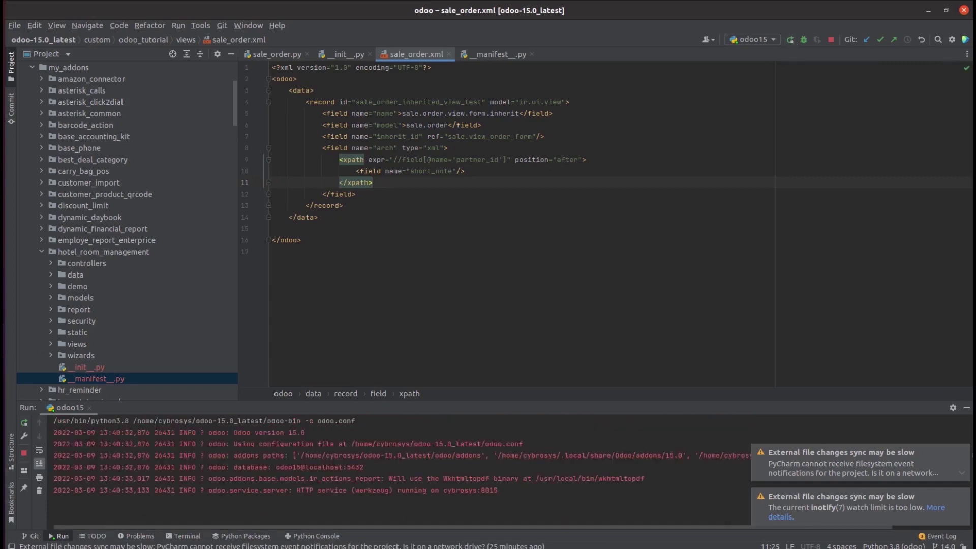
- Upgrade the Odoo Tutorial module in Apps, then reload quotation S00027
click(4, 376)
click(196, 11)
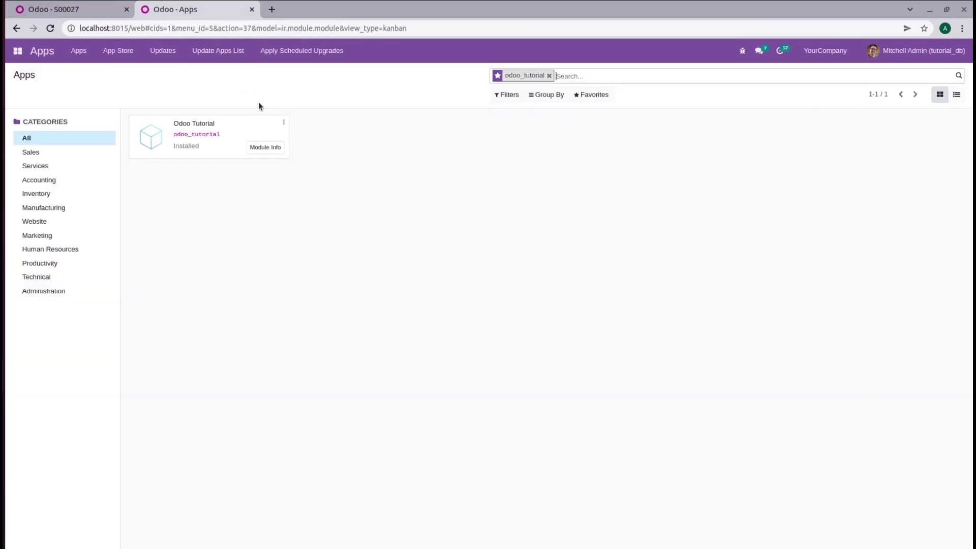
click(282, 124)
click(276, 153)
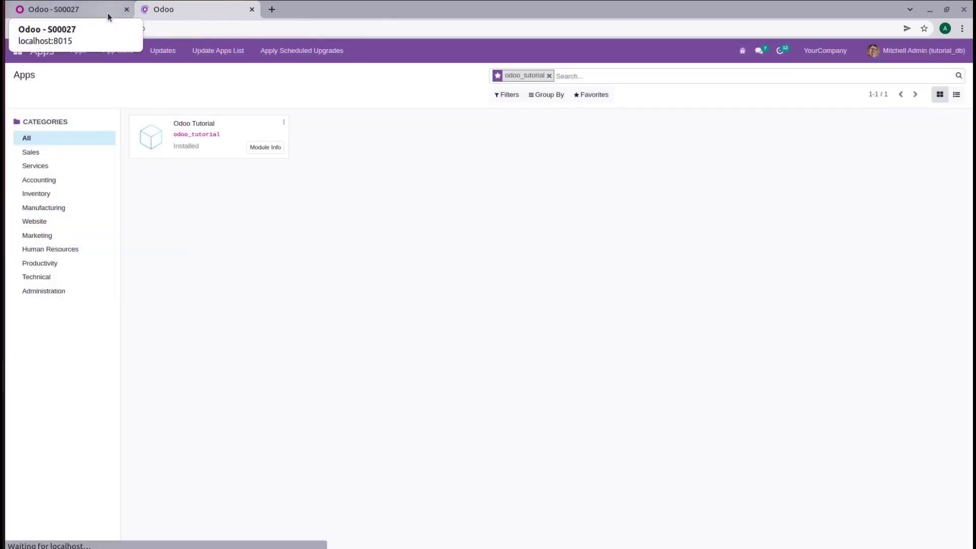
click(108, 13)
click(55, 32)
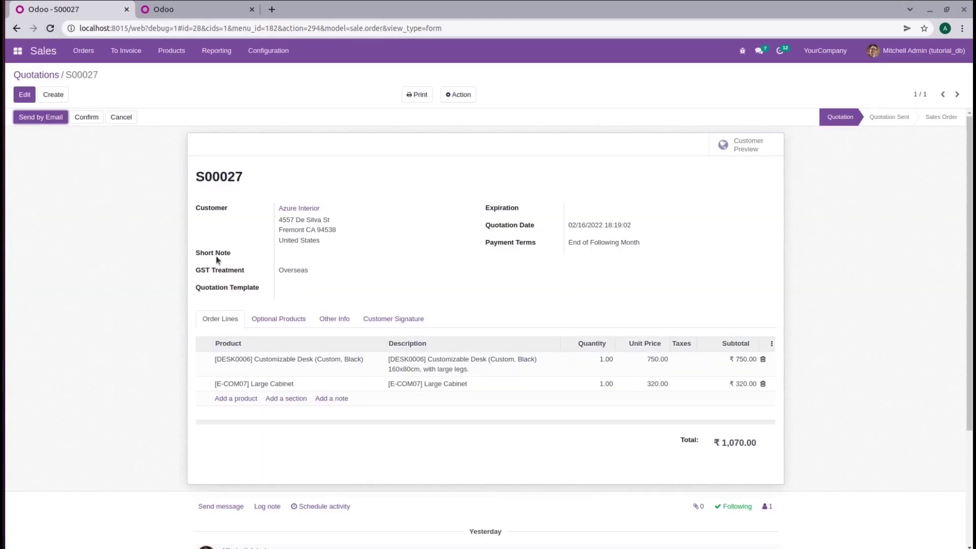
- Enter 'test' in S00027's Short Note field and save the quotation
click(25, 95)
click(296, 257)
text(test)
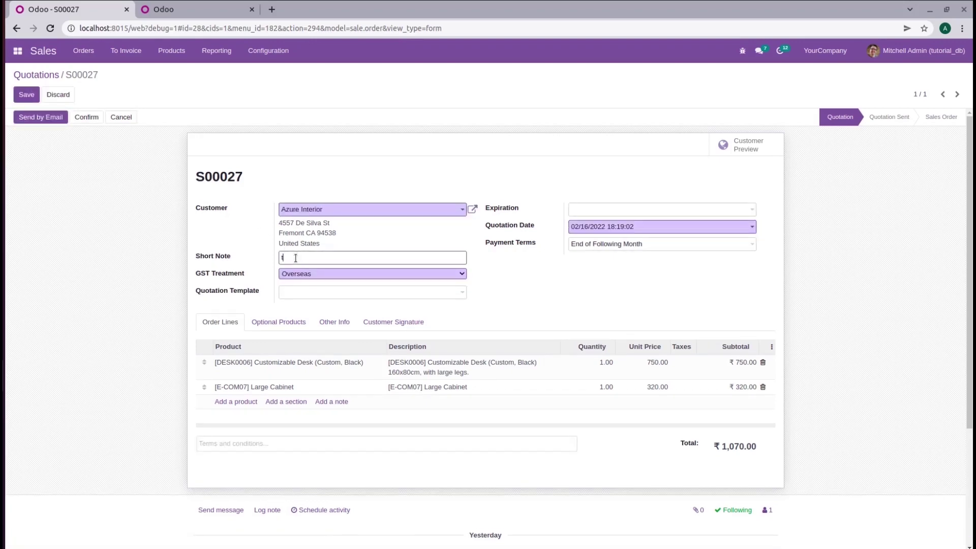
click(34, 98)
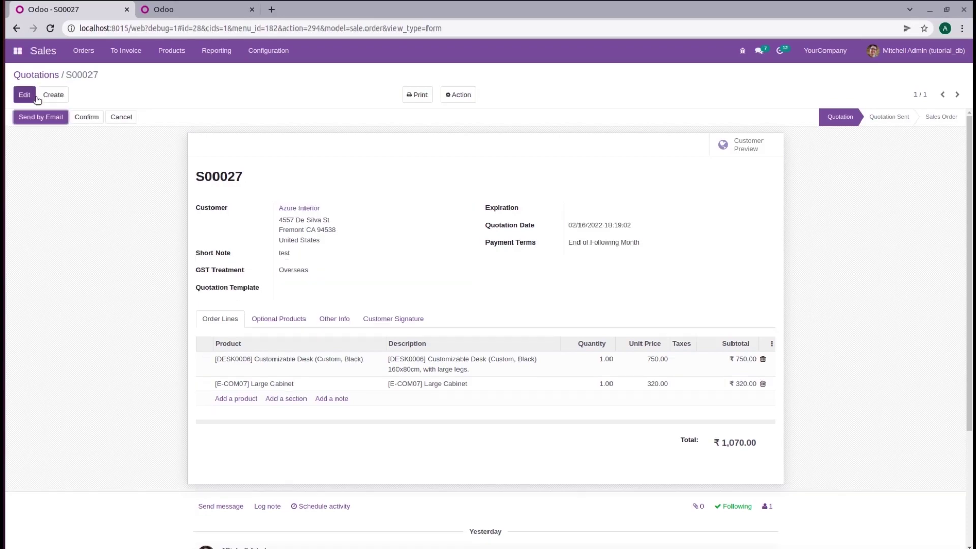